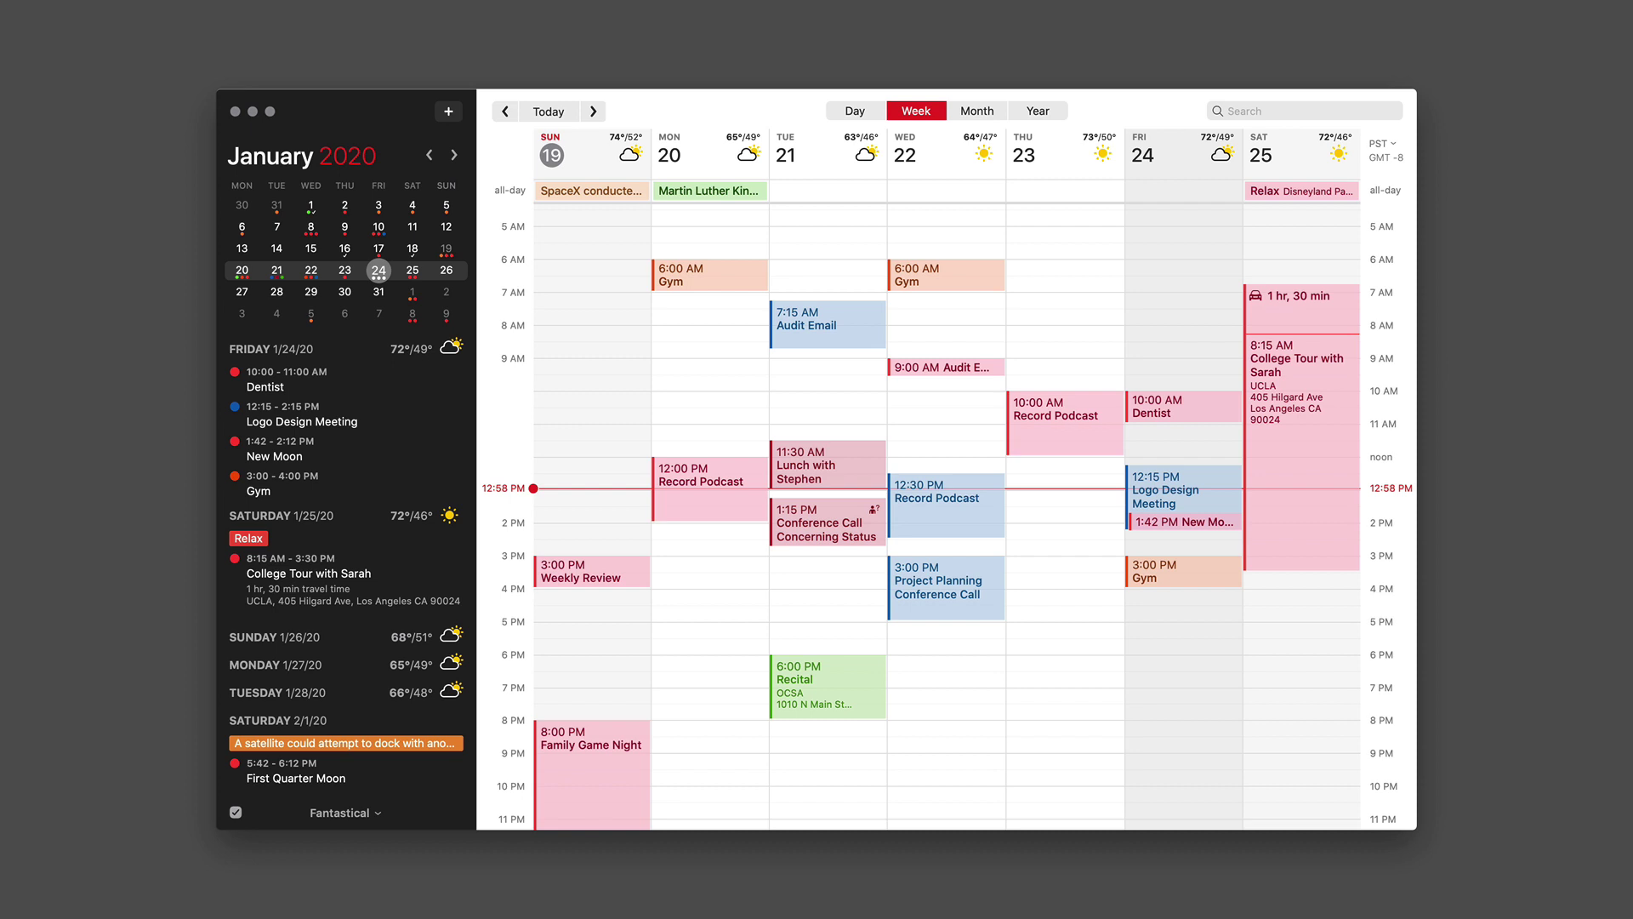
Show the Accounts preferences listing the Flexibits, iCloud and Google accounts
{"action": "key", "text": "super+comma"}
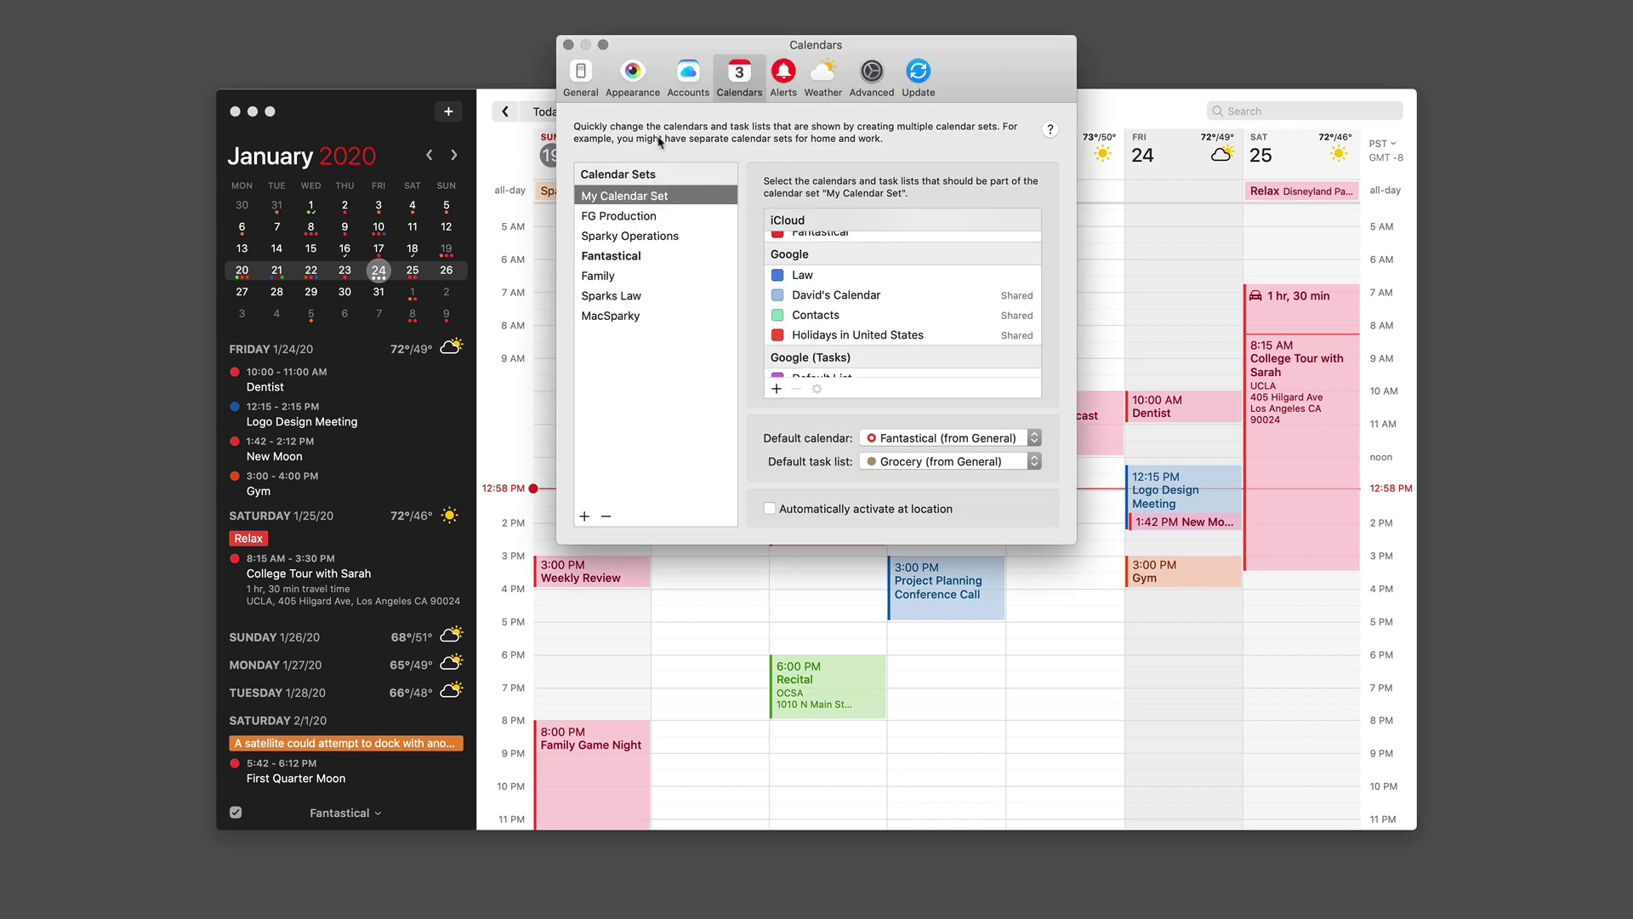
{"action": "left_click", "coordinate": [684, 79]}
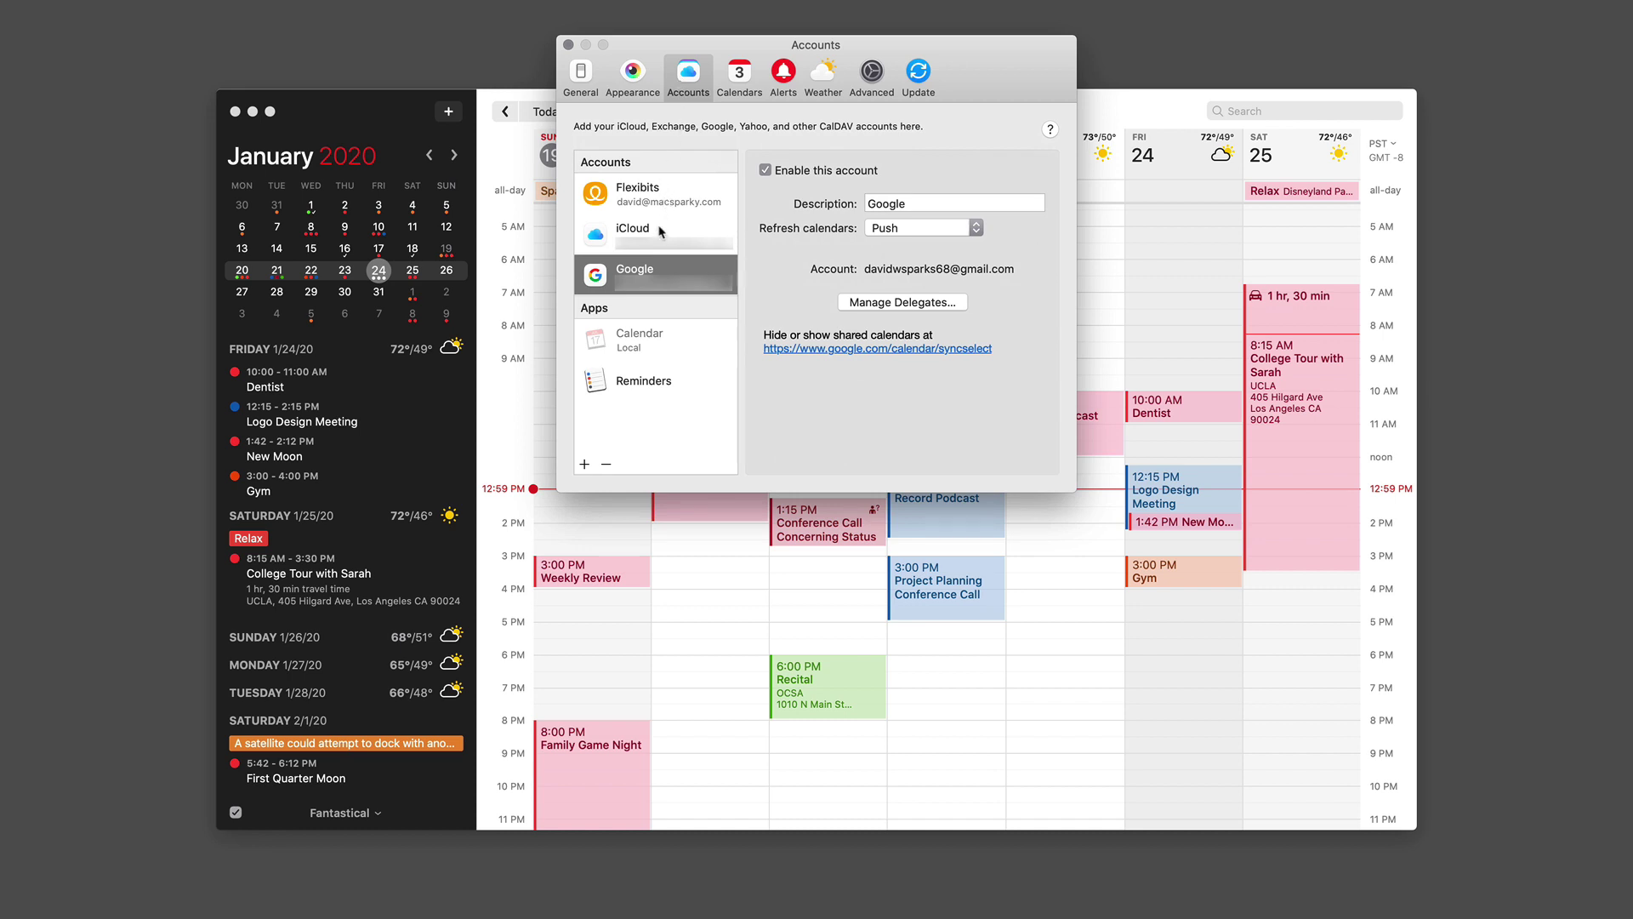
Show the add-account chooser with Exchange, Office 365 and Outlook.com providers
{"action": "left_click", "coordinate": [584, 464]}
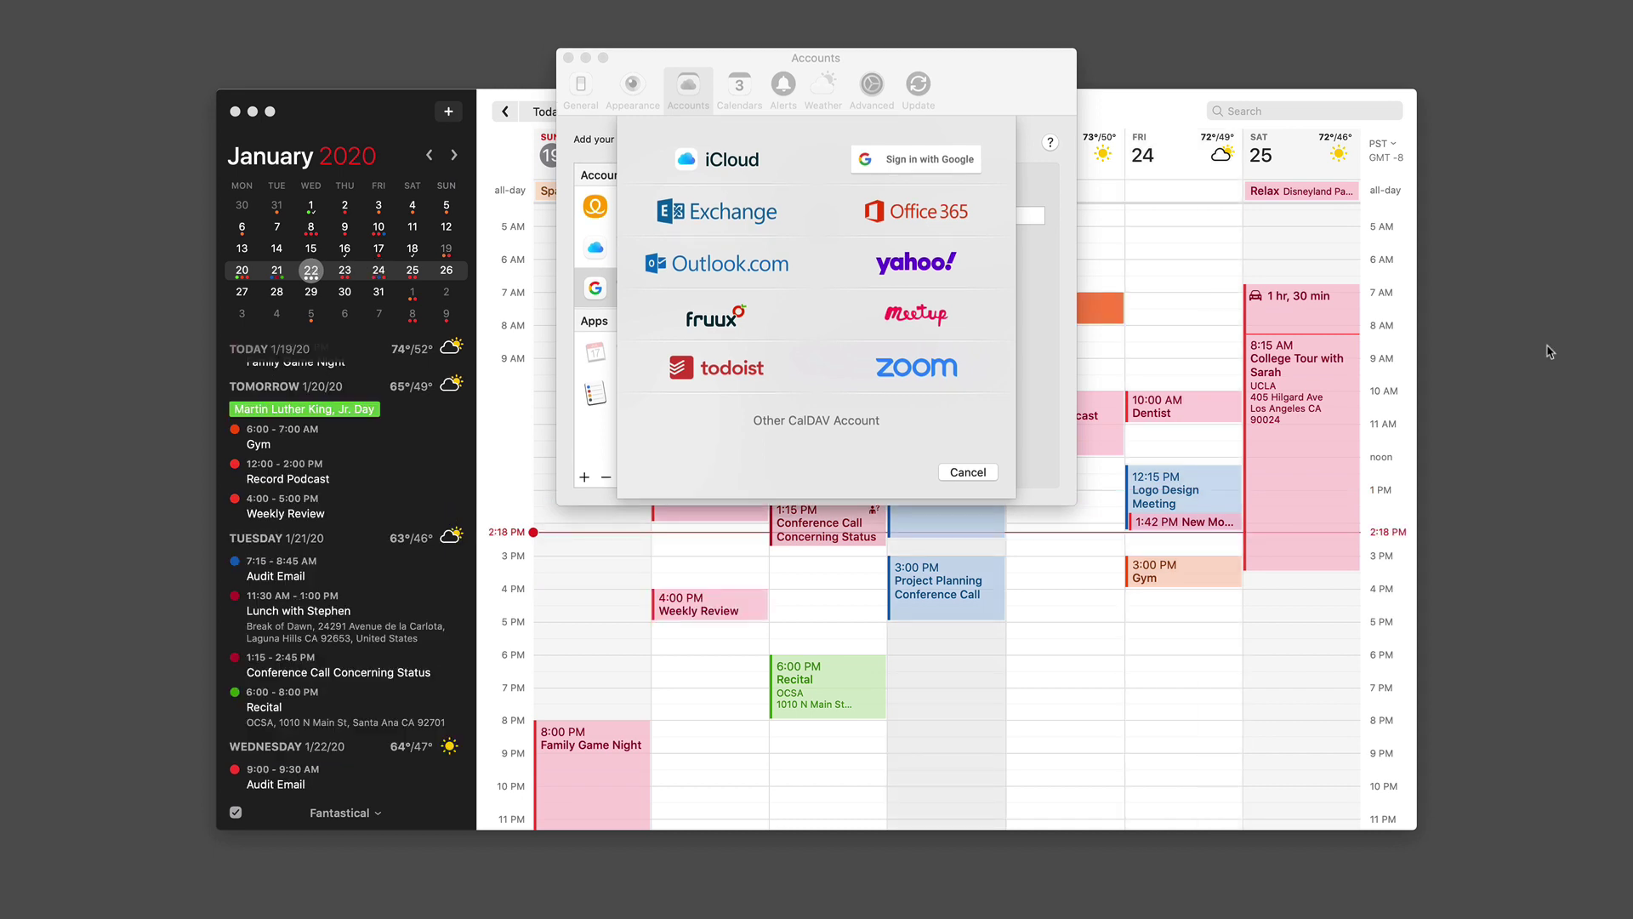
Authorize Fantastical with the signed-in Microsoft account, accepting permissions and allowing the hand-off
{"action": "key", "text": "Escape"}
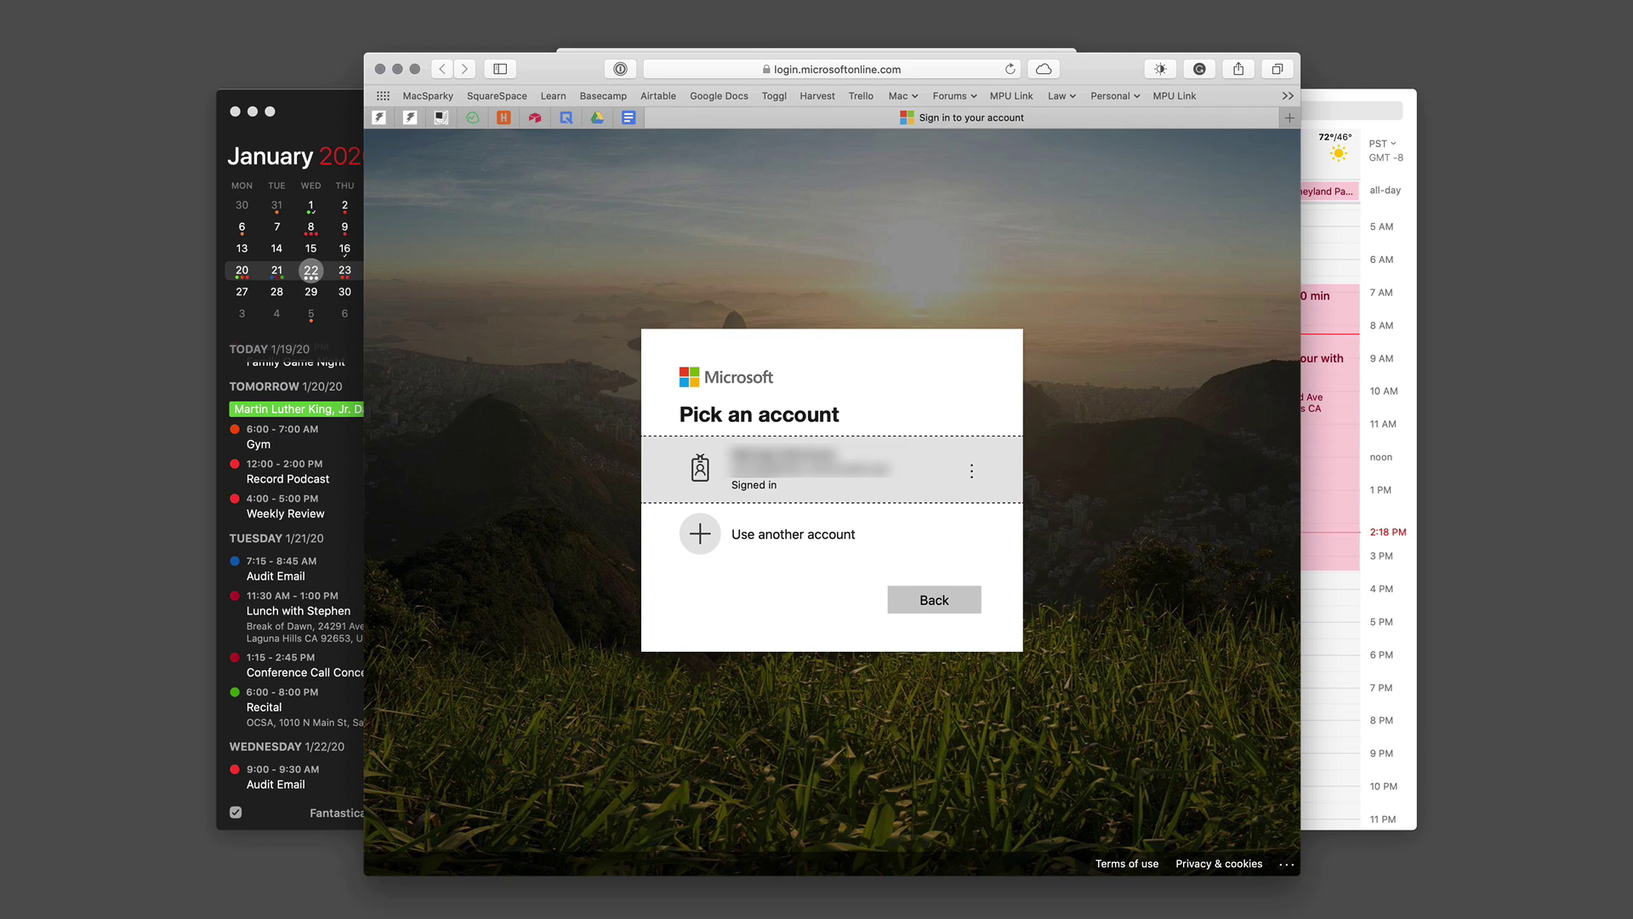
{"action": "left_click", "coordinate": [820, 493]}
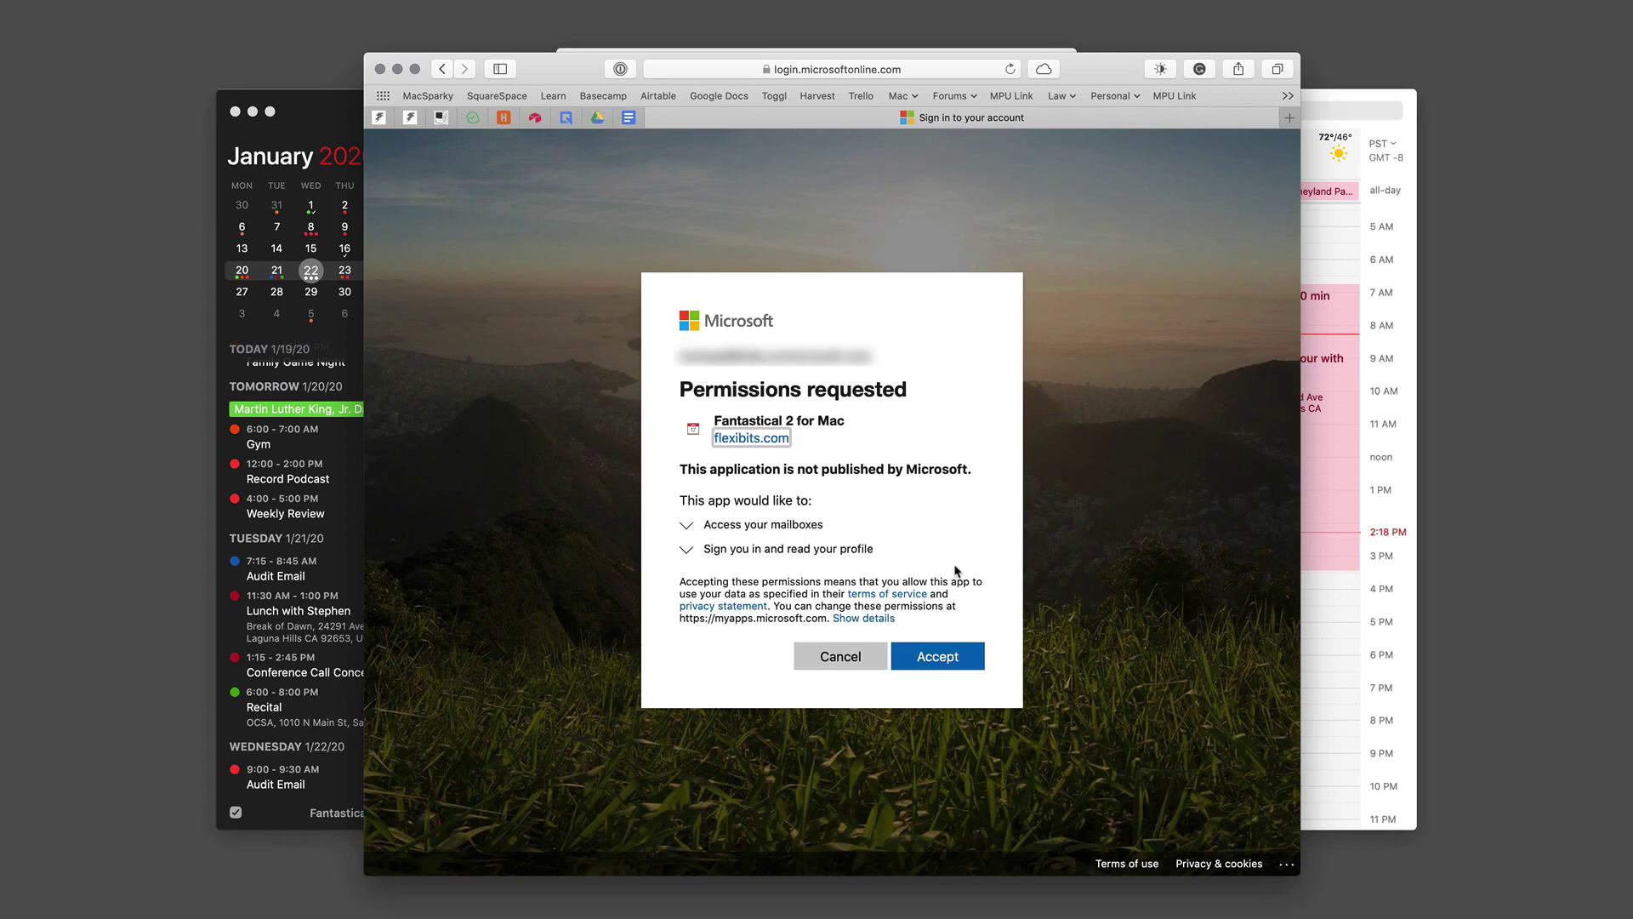
{"action": "left_click", "coordinate": [957, 656]}
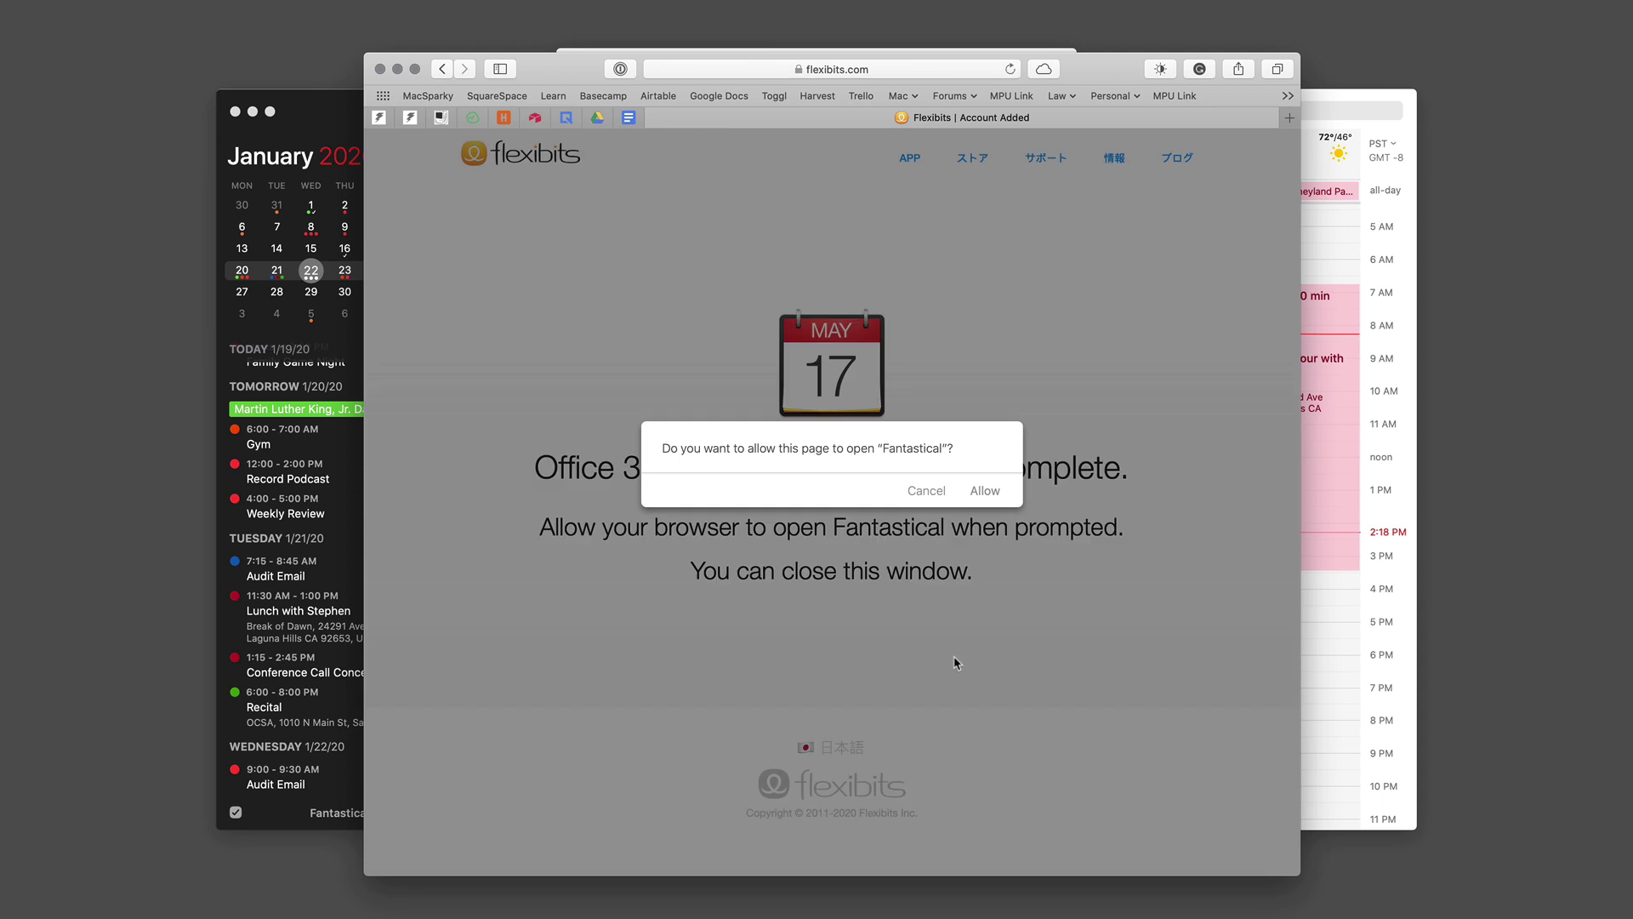
{"action": "left_click", "coordinate": [984, 492]}
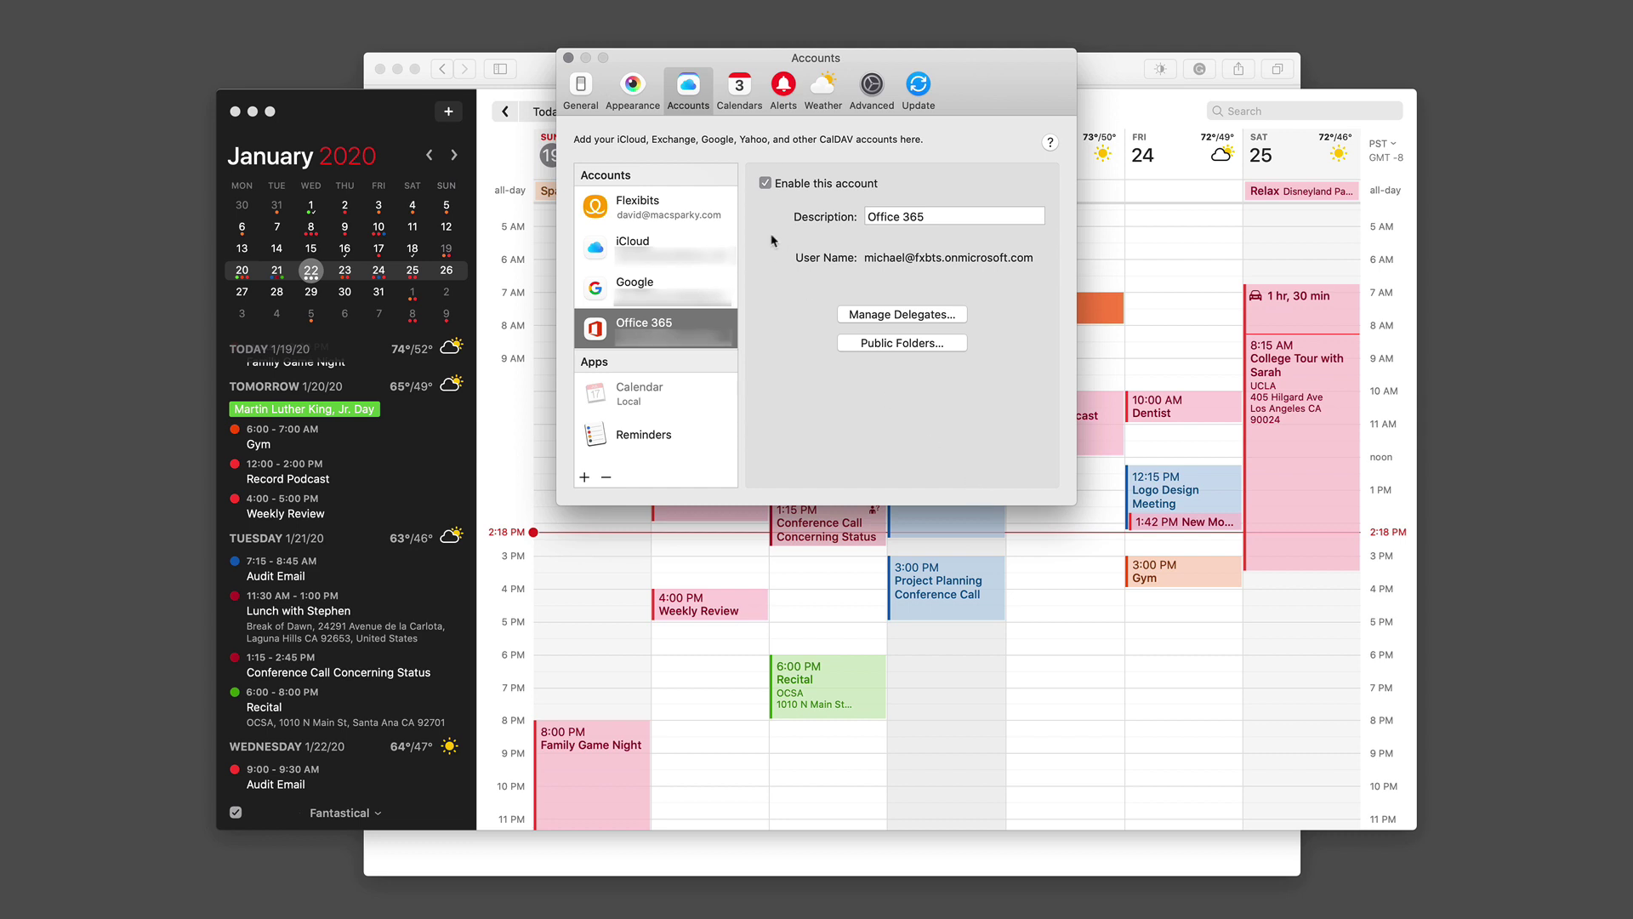
Show the Calendars preferences listing the Office 365 Calendar and Birthdays calendars
{"action": "left_click", "coordinate": [739, 87]}
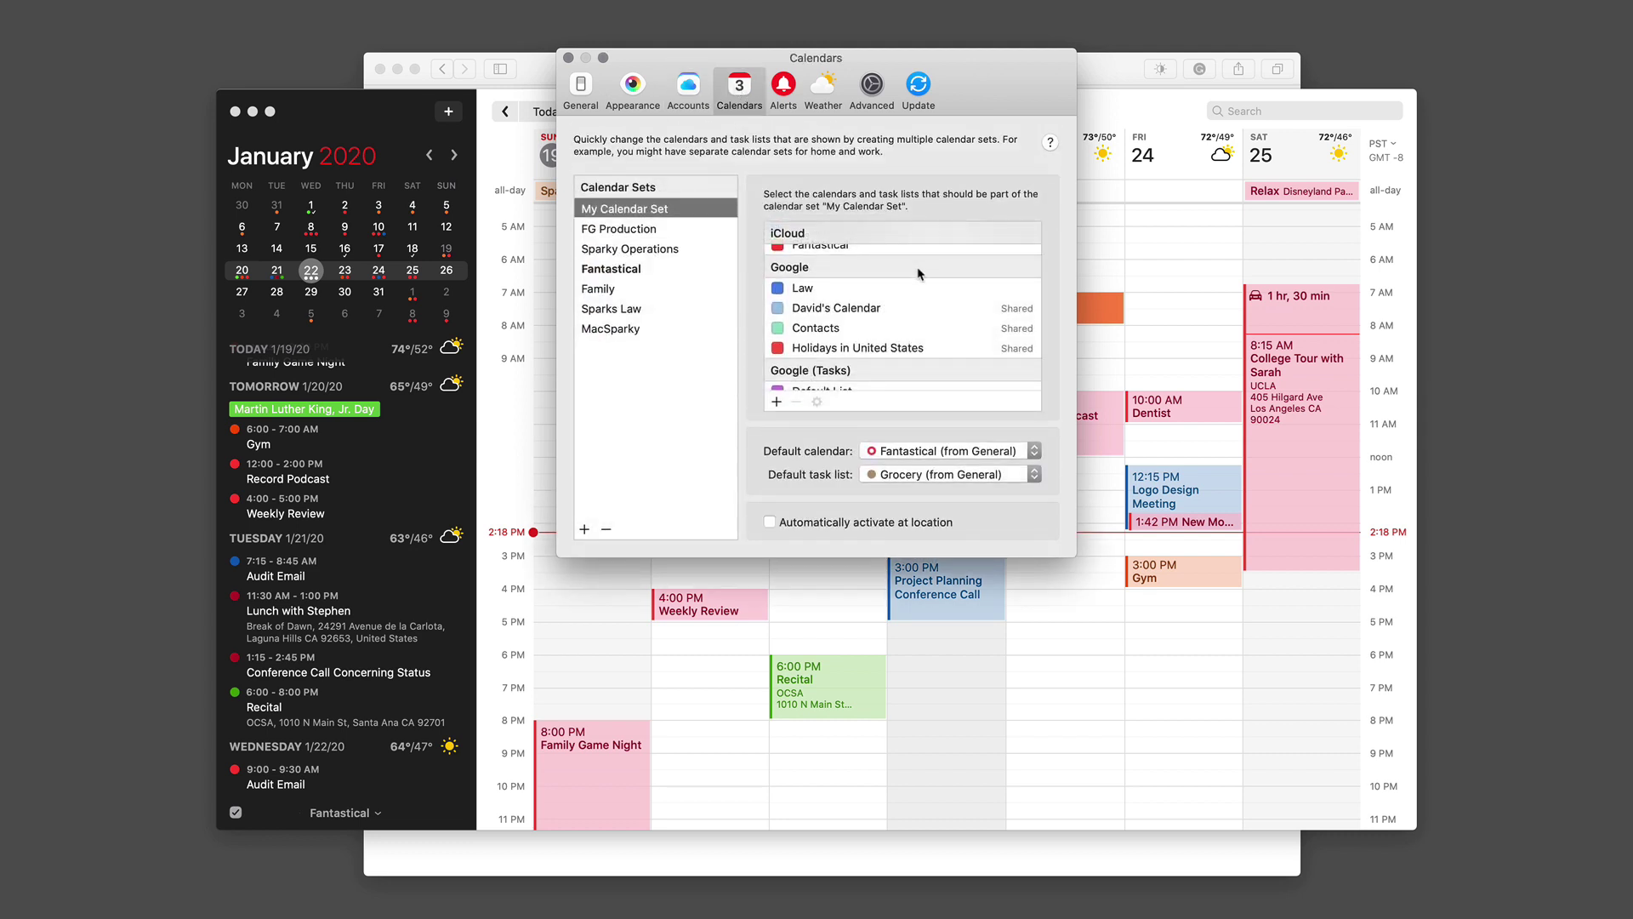
{"action": "scroll", "coordinate": [927, 308], "scroll_direction": "down", "scroll_amount": 1}
{"action": "scroll", "coordinate": [926, 308], "scroll_direction": "down", "scroll_amount": 1}
{"action": "scroll", "coordinate": [926, 307], "scroll_direction": "down", "scroll_amount": 1}
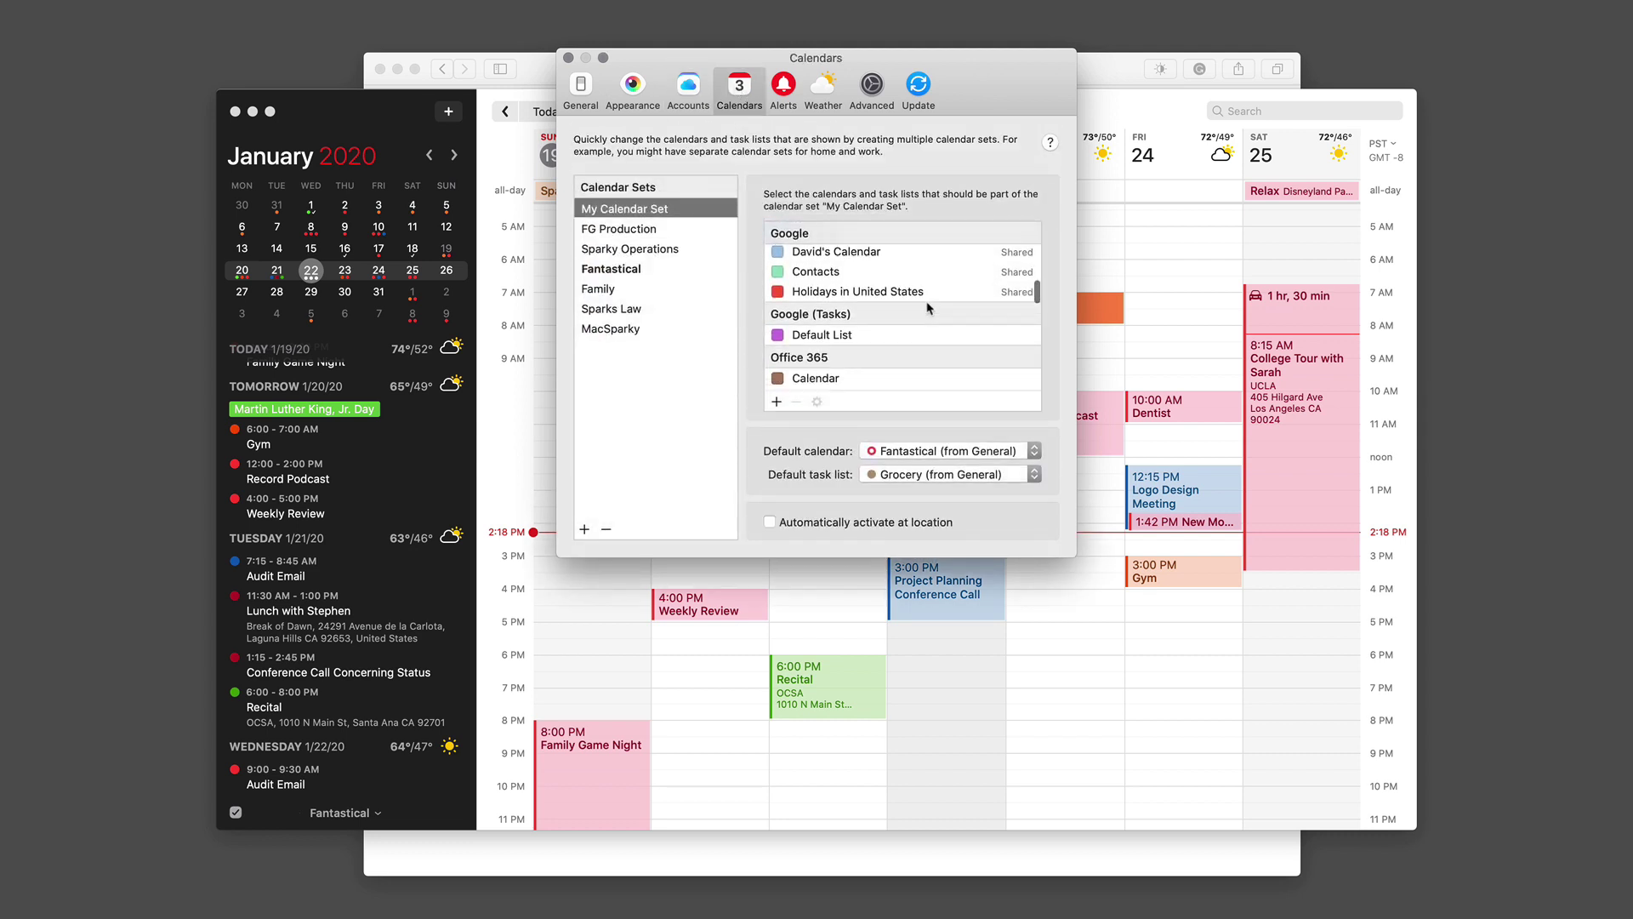
{"action": "scroll", "coordinate": [926, 308], "scroll_direction": "down", "scroll_amount": 1}
{"action": "scroll", "coordinate": [926, 307], "scroll_direction": "down", "scroll_amount": 1}
{"action": "scroll", "coordinate": [927, 308], "scroll_direction": "down", "scroll_amount": 1}
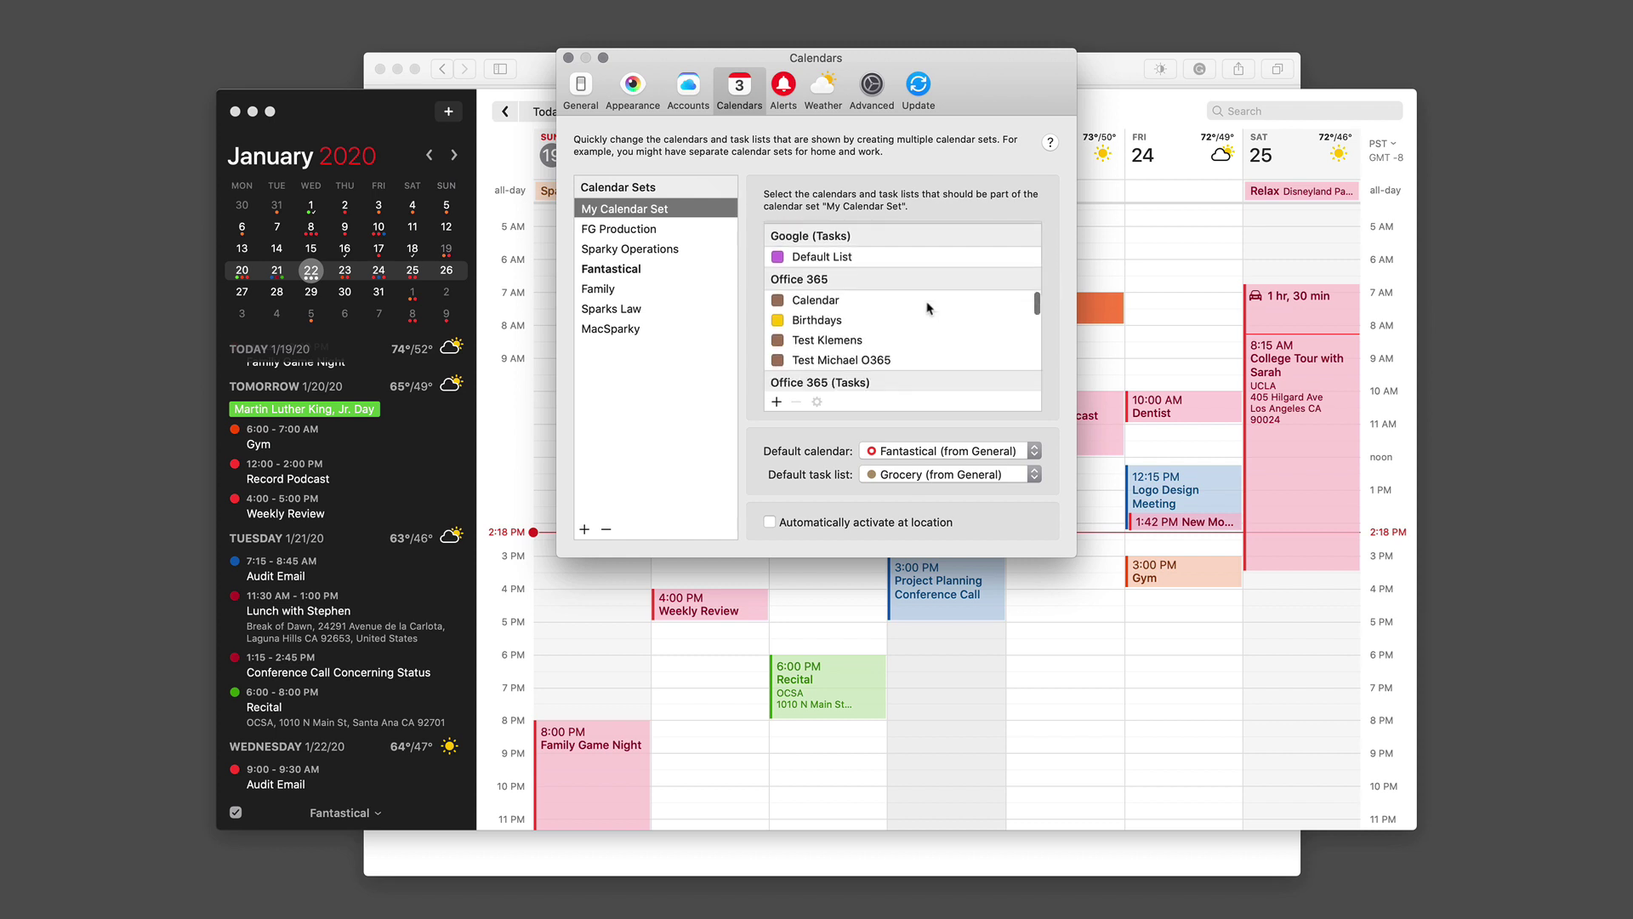